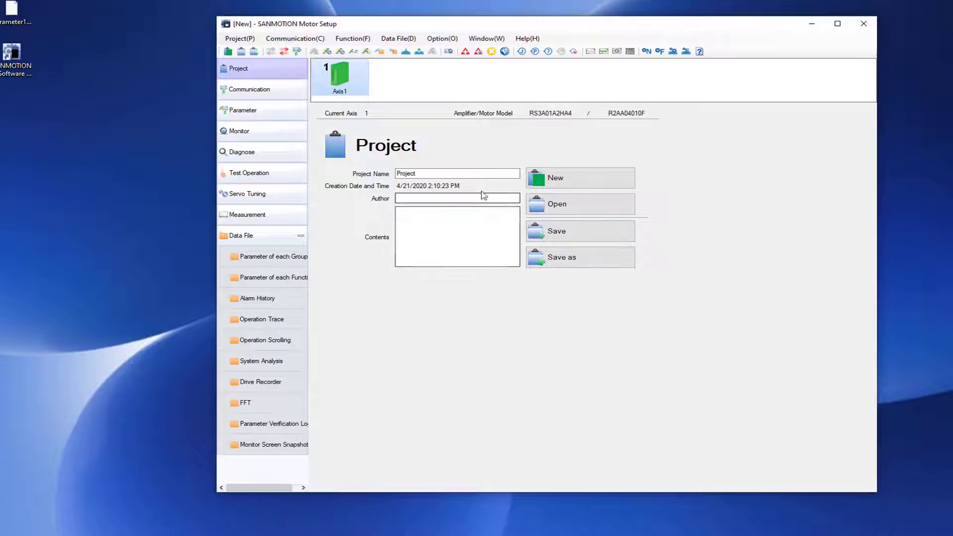
# Open the Axis1 Operation Trace measurement in an enlarged window and start editing its trace conditions.
pyautogui.click(273, 220)
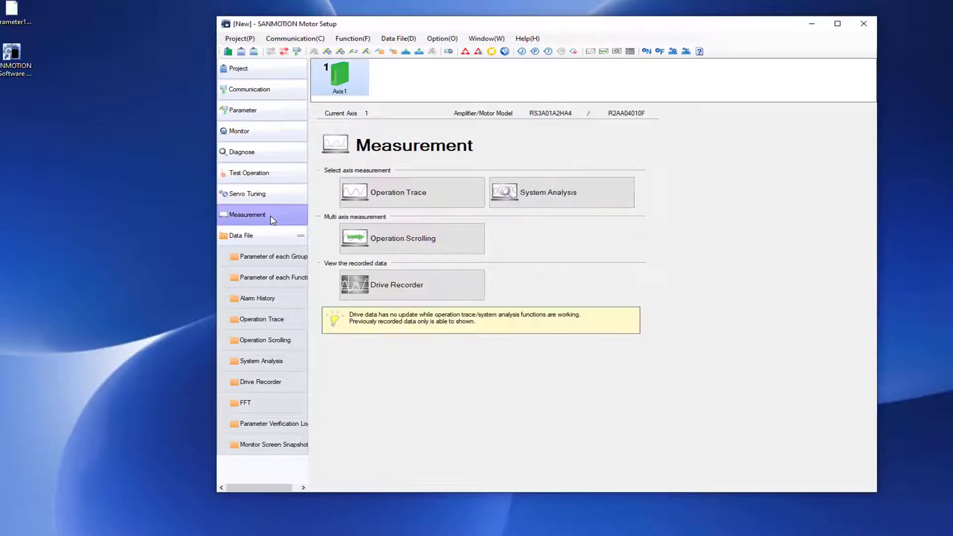
pyautogui.click(383, 192)
pyautogui.moveTo(201, 41)
pyautogui.mouseDown()
pyautogui.moveTo(277, 59)
pyautogui.moveTo(331, 36)
pyautogui.mouseUp()
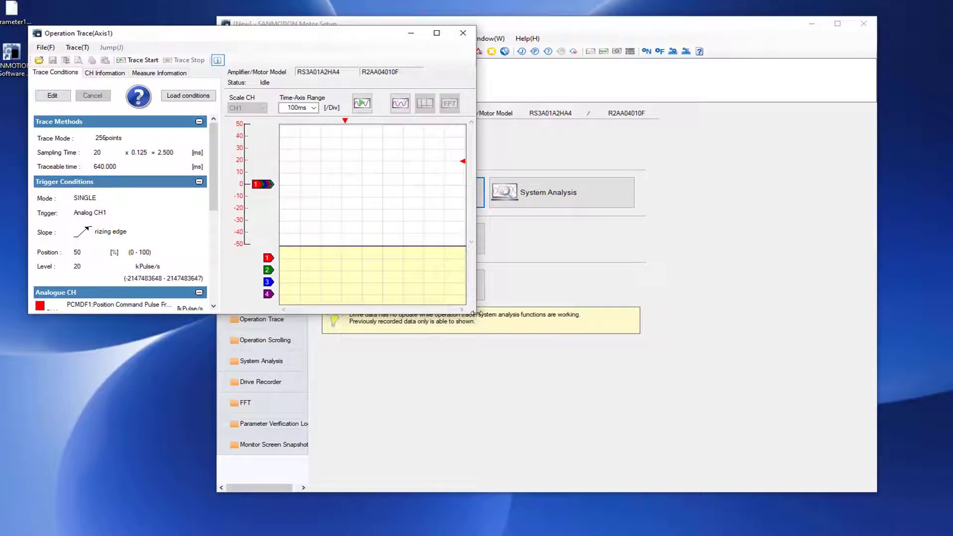
pyautogui.moveTo(476, 314)
pyautogui.mouseDown()
pyautogui.moveTo(496, 374)
pyautogui.moveTo(679, 449)
pyautogui.moveTo(715, 474)
pyautogui.moveTo(735, 533)
pyautogui.moveTo(764, 527)
pyautogui.mouseUp()
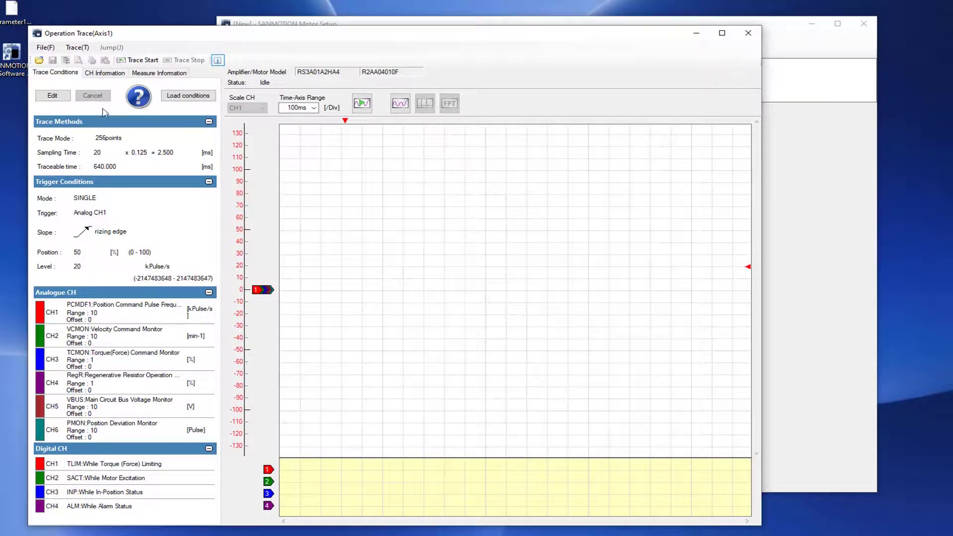
pyautogui.click(52, 96)
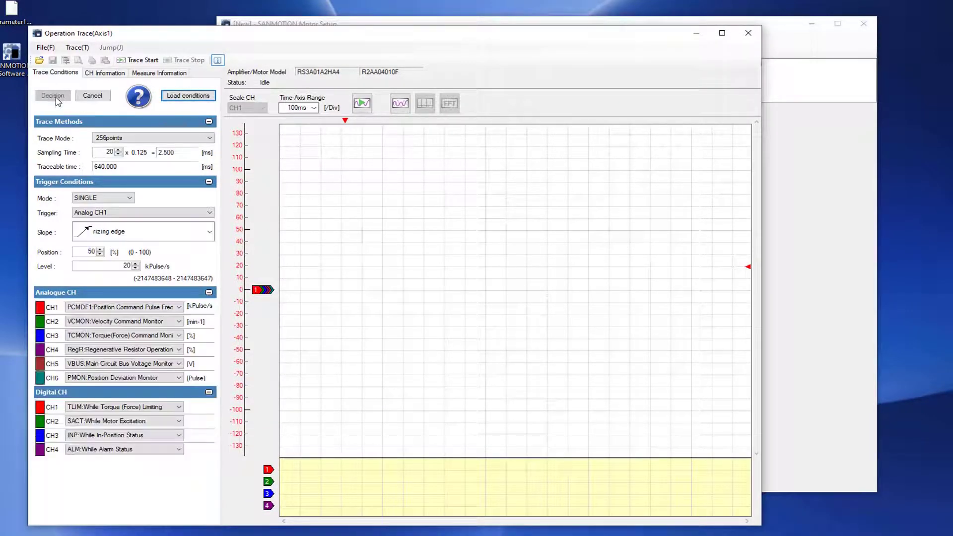
# Try the 512points and 1024points trace modes, and return the trace mode to 256points.
pyautogui.click(133, 139)
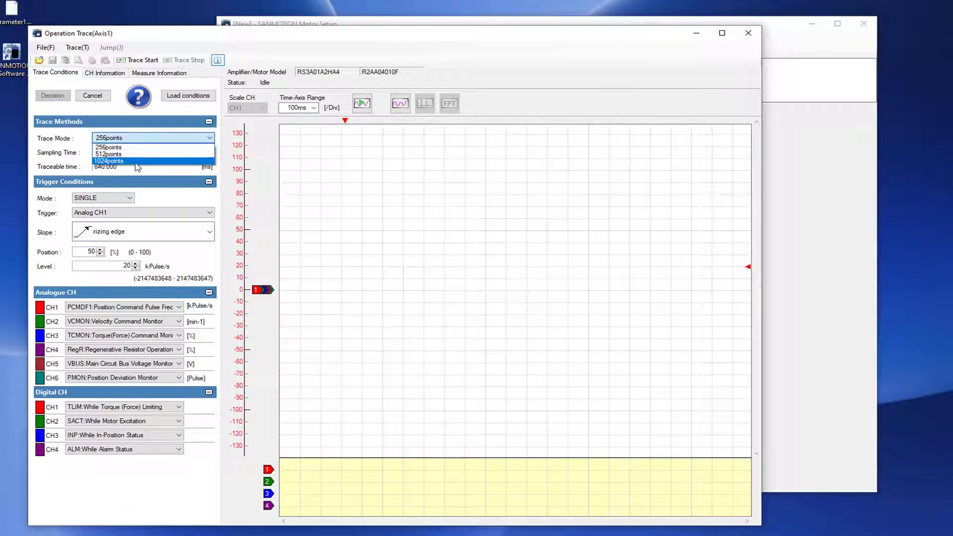
pyautogui.click(135, 154)
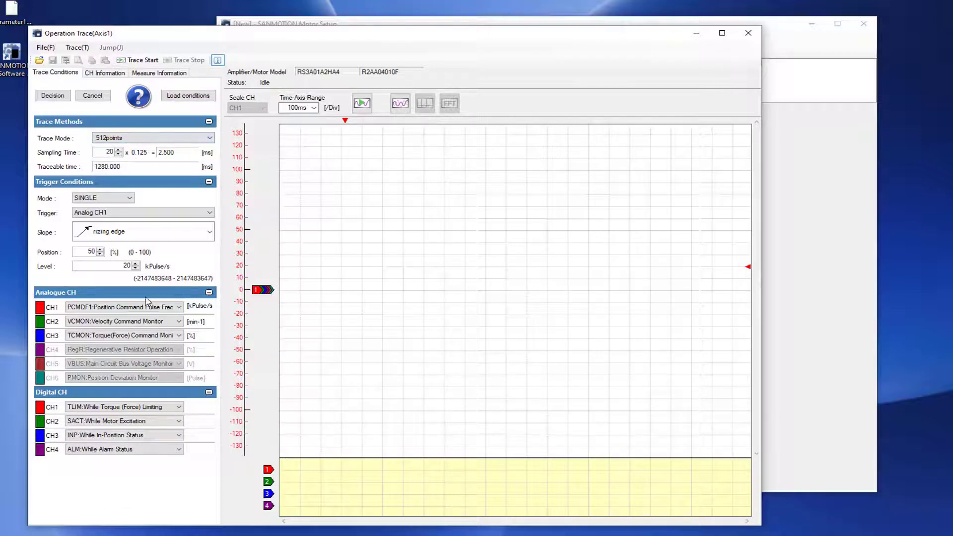
pyautogui.click(149, 138)
pyautogui.click(136, 162)
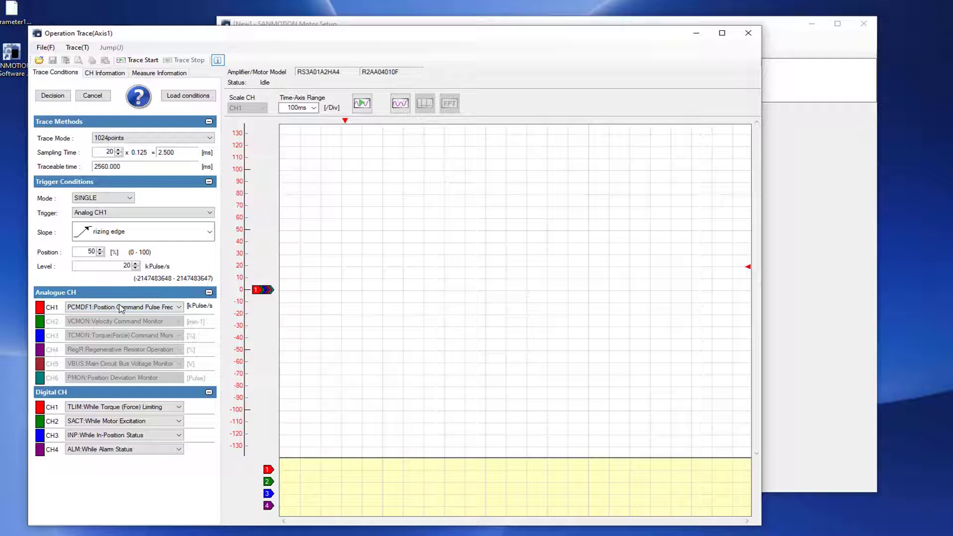
pyautogui.click(174, 139)
pyautogui.click(174, 148)
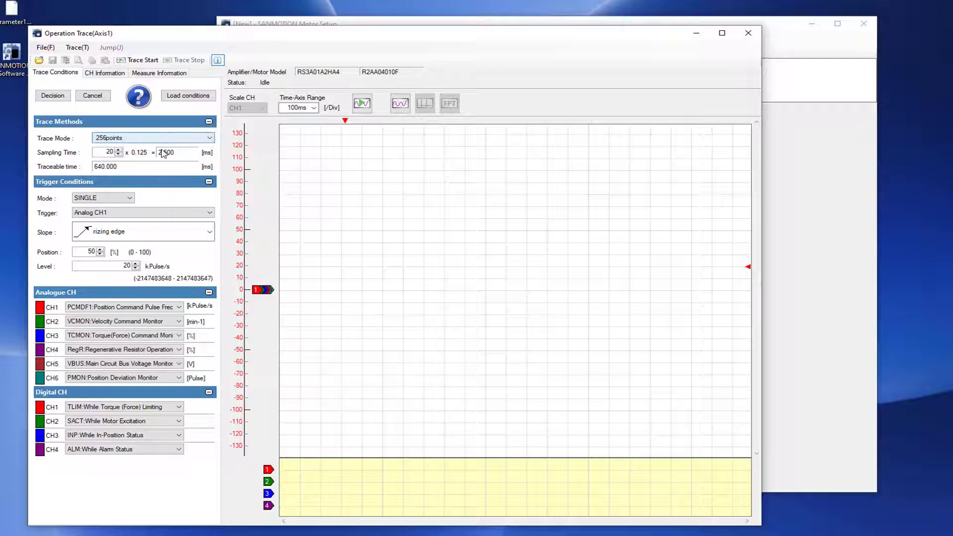
# Examine the options offered for the trigger mode, trigger source, slope and analogue CH1 signal.
pyautogui.click(128, 198)
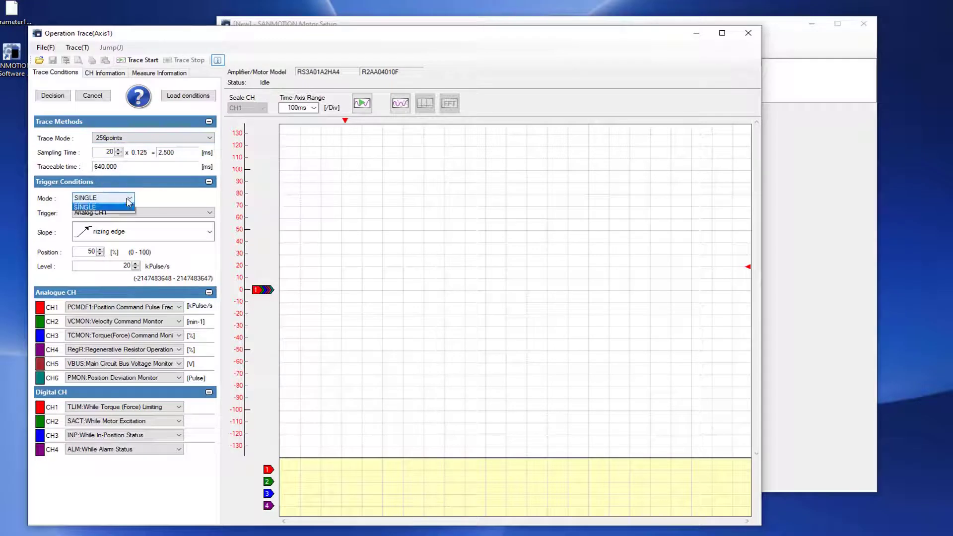
pyautogui.click(152, 213)
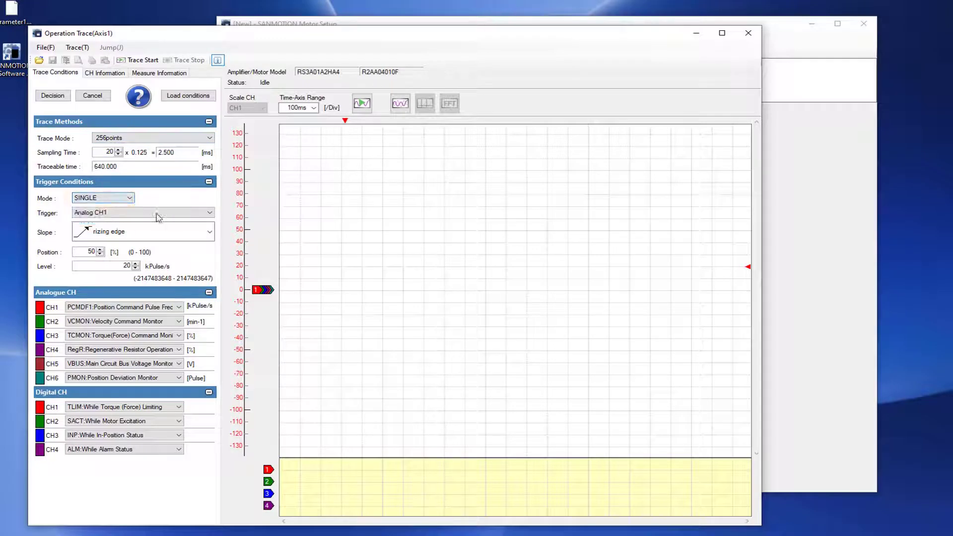
pyautogui.click(157, 213)
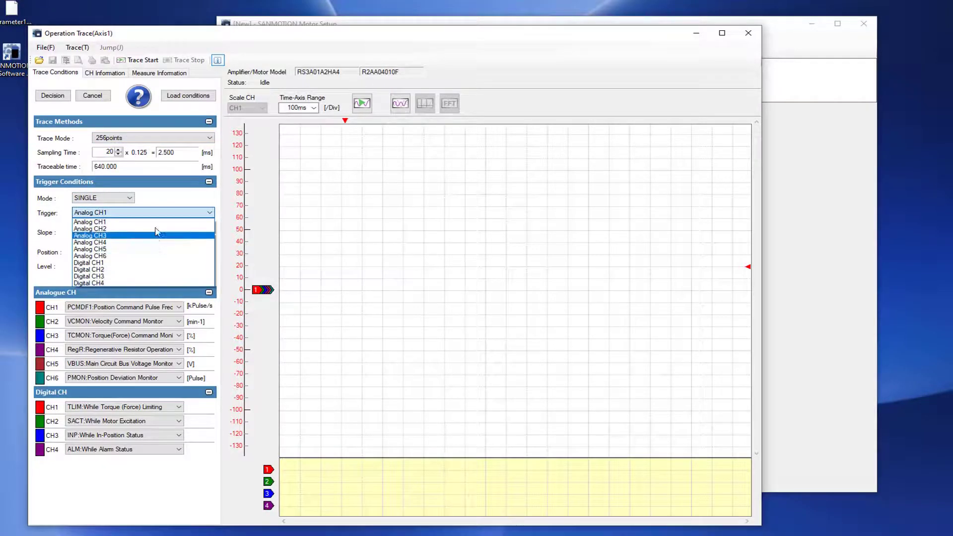
pyautogui.click(160, 200)
pyautogui.click(165, 235)
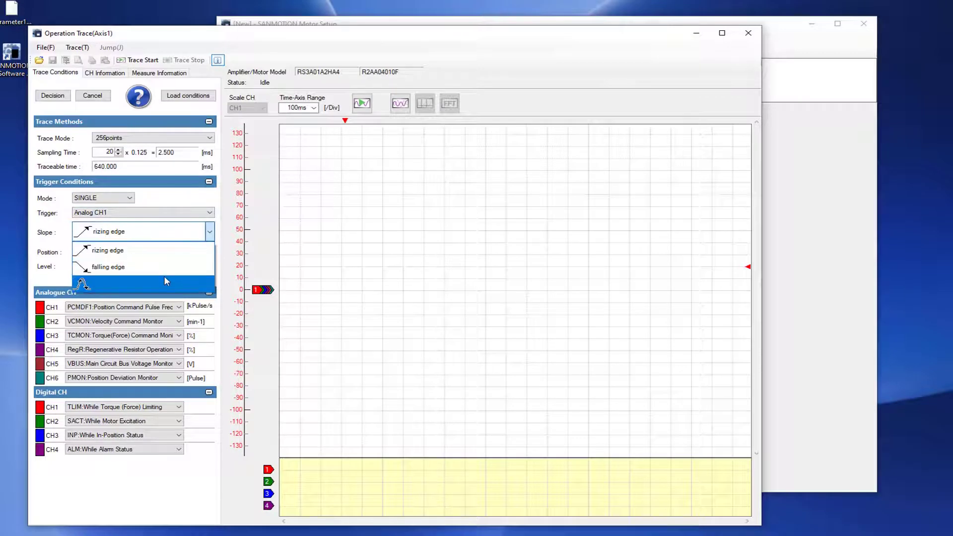
pyautogui.click(163, 197)
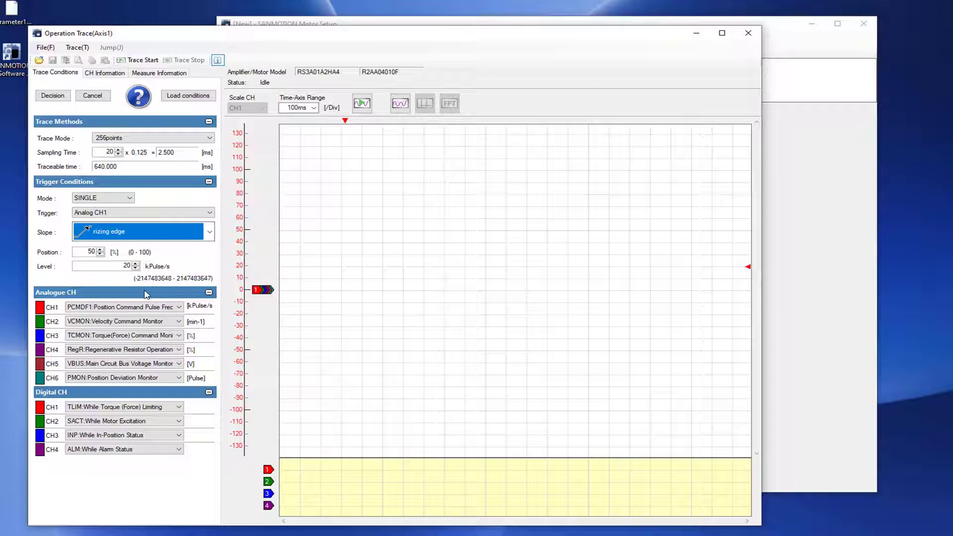
pyautogui.click(149, 307)
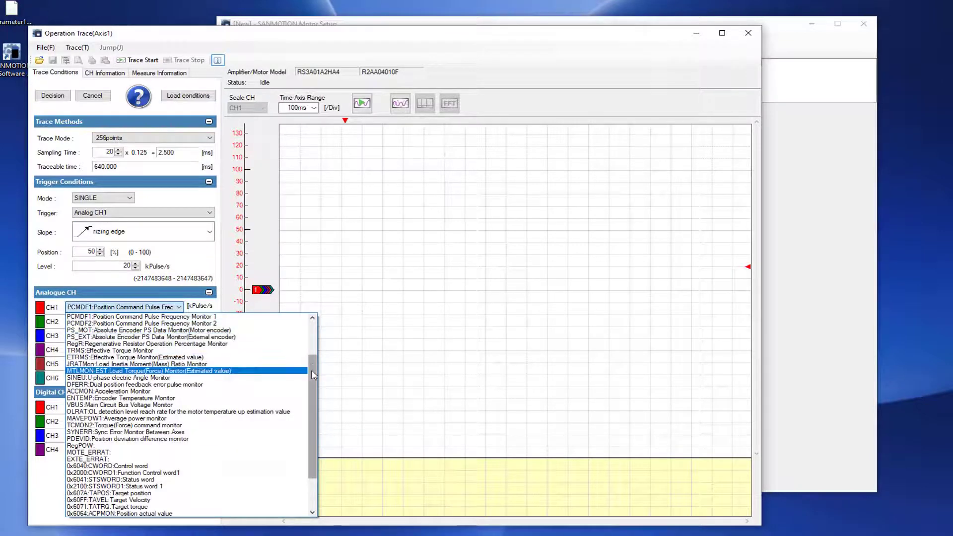
pyautogui.moveTo(313, 375); pyautogui.dragTo(327, 427)
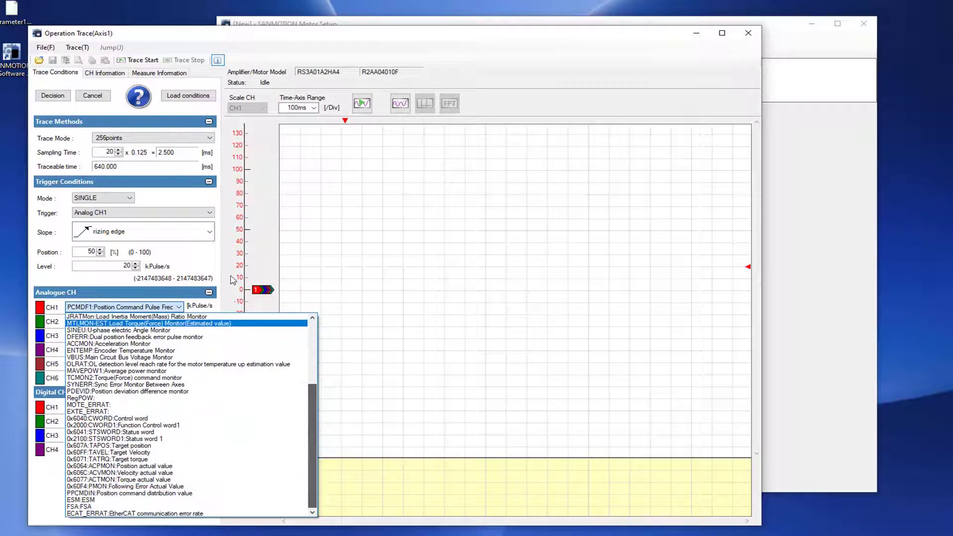
pyautogui.click(198, 256)
# Set digital CH1 to GC-ACK:While Electronic Gear Switching Status and look through its other available signals.
pyautogui.click(178, 407)
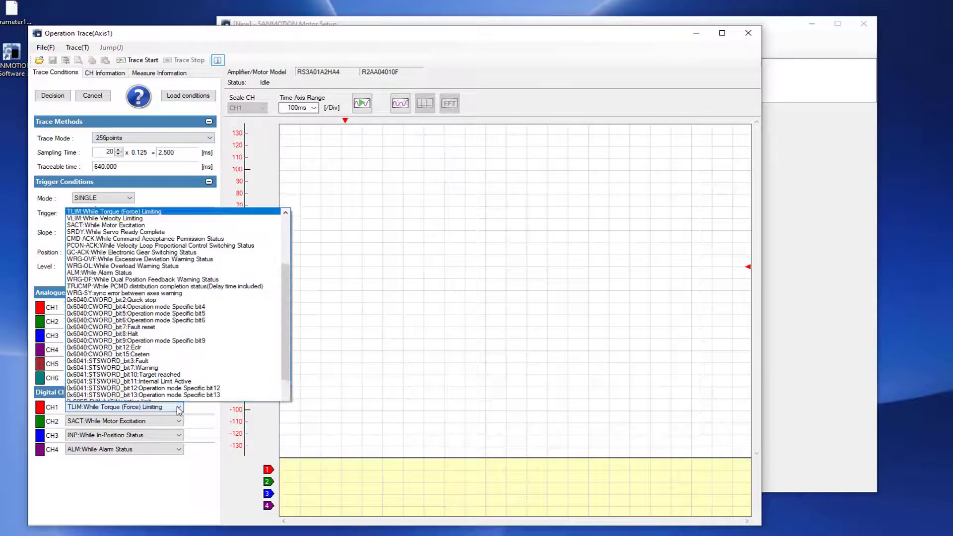
pyautogui.click(273, 242)
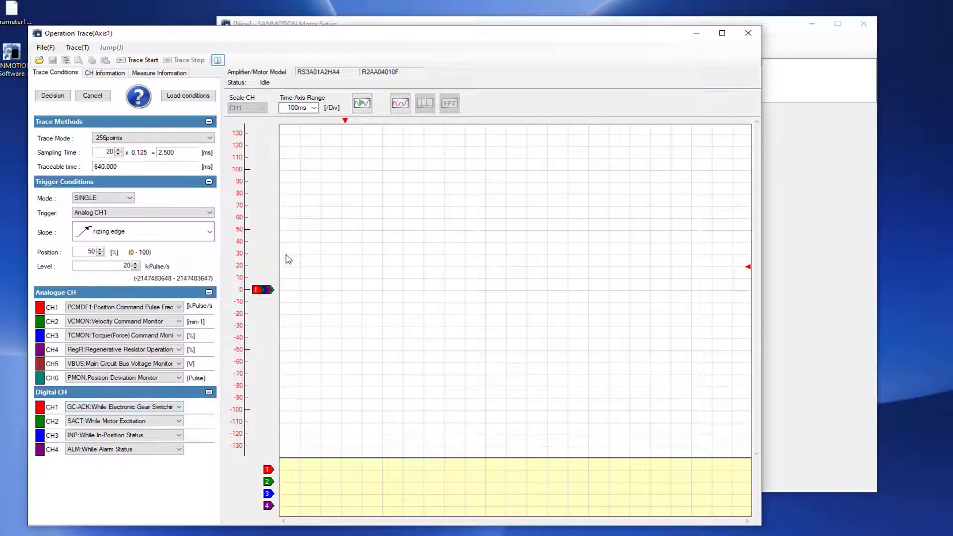
pyautogui.click(155, 407)
pyautogui.scroll(-1, 159, 387)
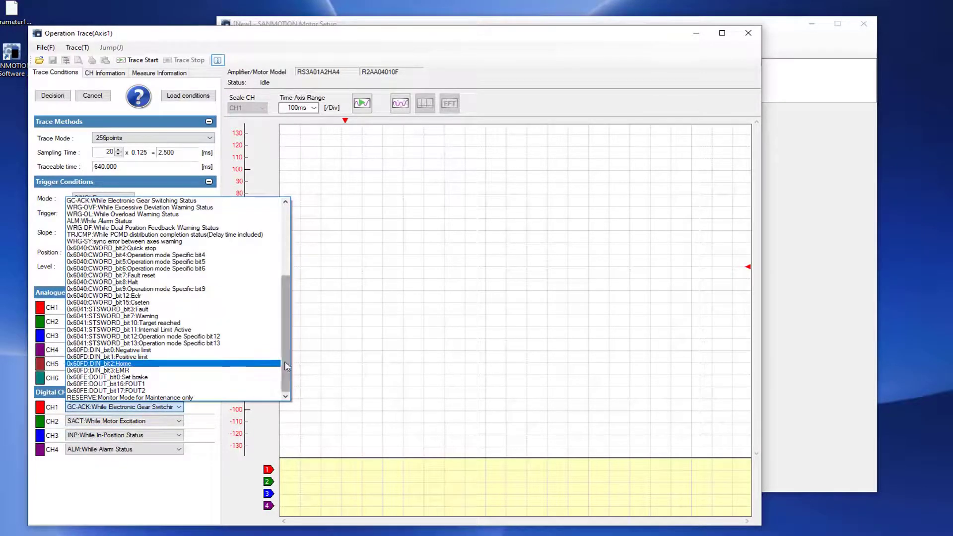
pyautogui.moveTo(285, 363); pyautogui.dragTo(284, 296)
pyautogui.scroll(-6, 283, 267)
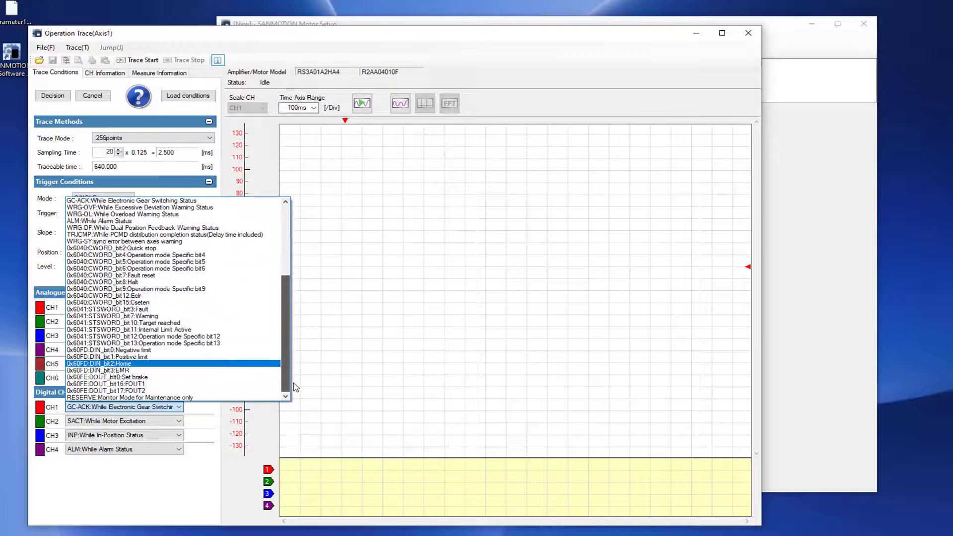
pyautogui.click(258, 149)
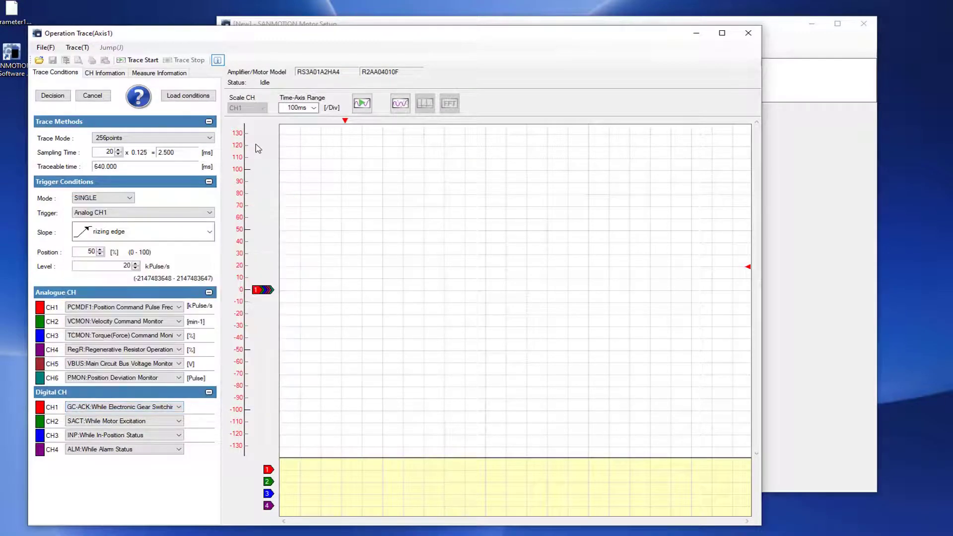
# Open the Positioning Operation test for Axis1, turn the servo on and start the looped positioning sequence.
pyautogui.click(805, 43)
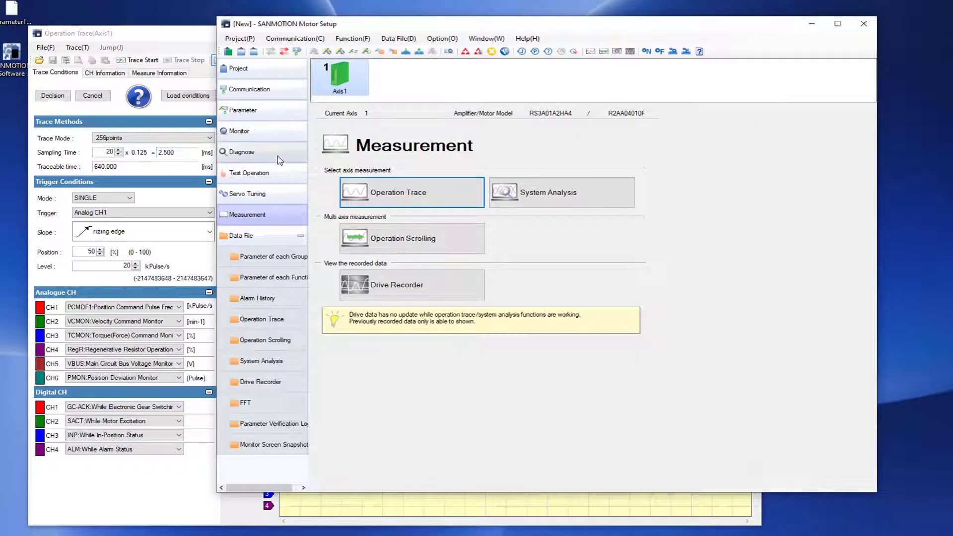
pyautogui.click(276, 172)
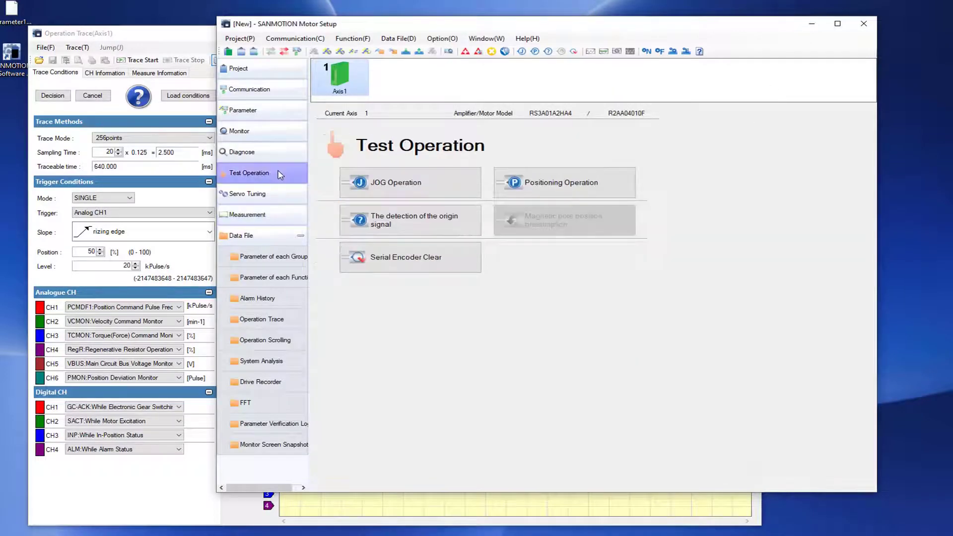
pyautogui.click(581, 190)
pyautogui.click(418, 306)
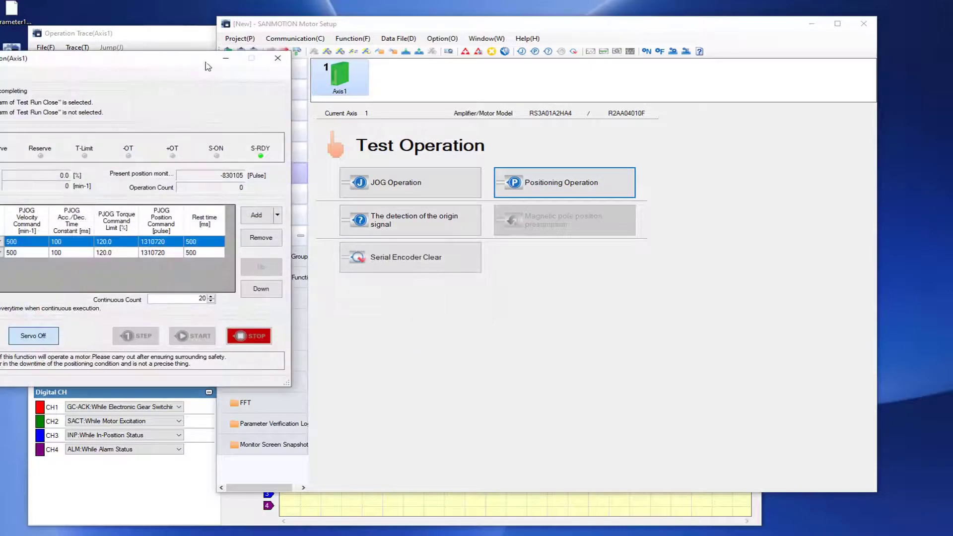
pyautogui.moveTo(208, 67)
pyautogui.mouseDown()
pyautogui.moveTo(289, 95)
pyautogui.moveTo(767, 107)
pyautogui.moveTo(750, 74)
pyautogui.mouseUp()
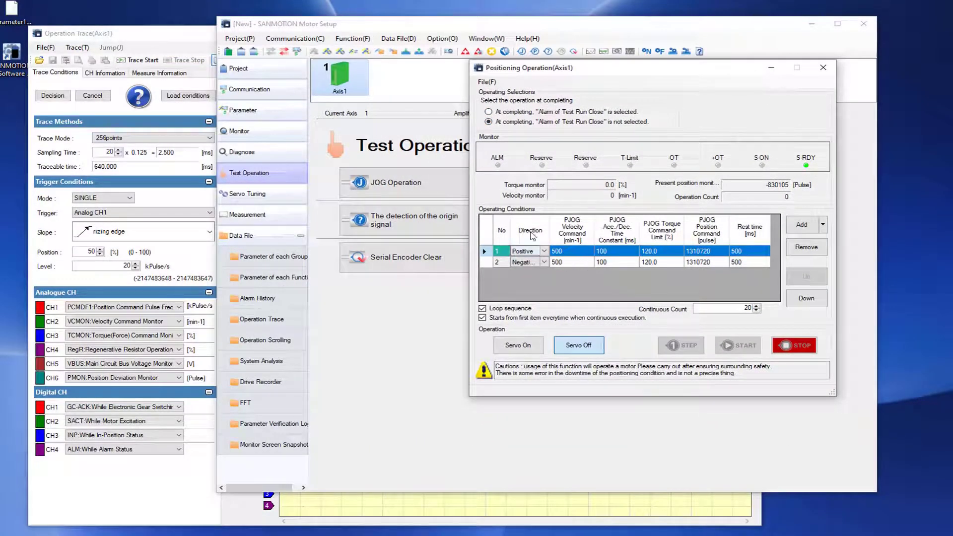
pyautogui.click(526, 349)
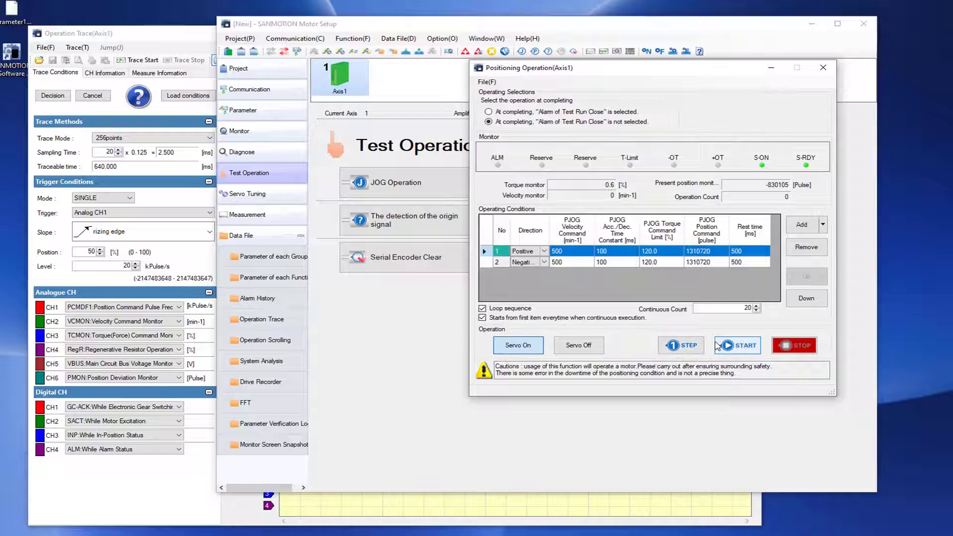
pyautogui.click(742, 349)
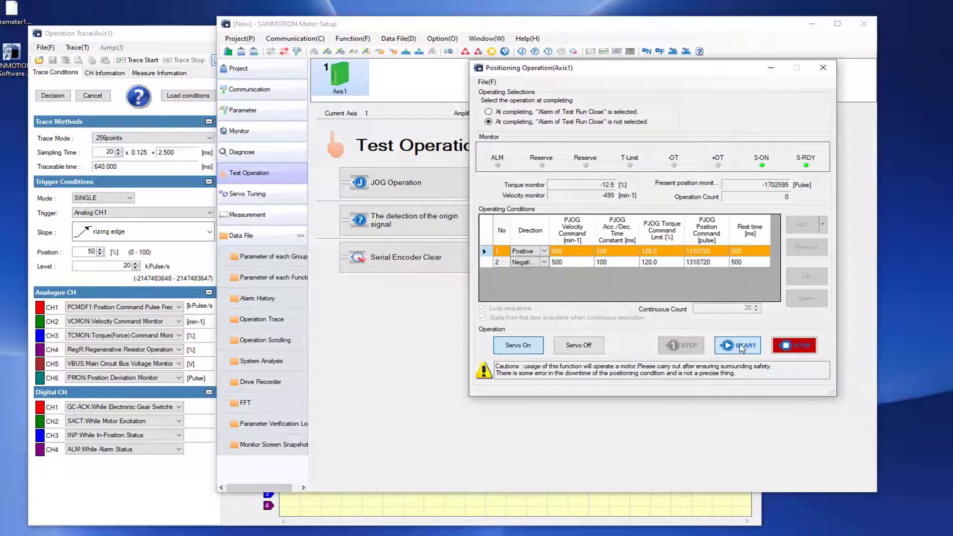
# Run the operation trace while the motor moves, and set the time-axis range to 5ms per division around the trigger point.
pyautogui.click(150, 29)
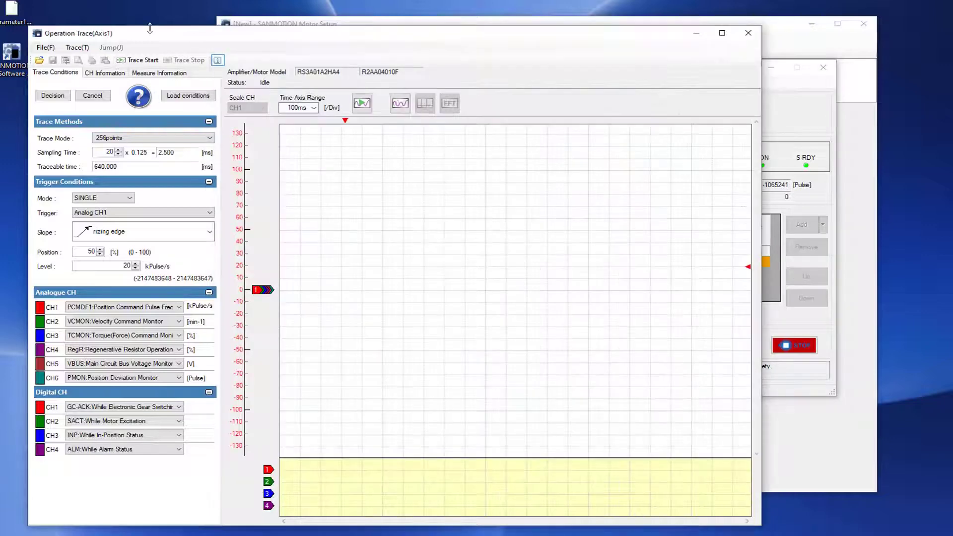
pyautogui.click(367, 107)
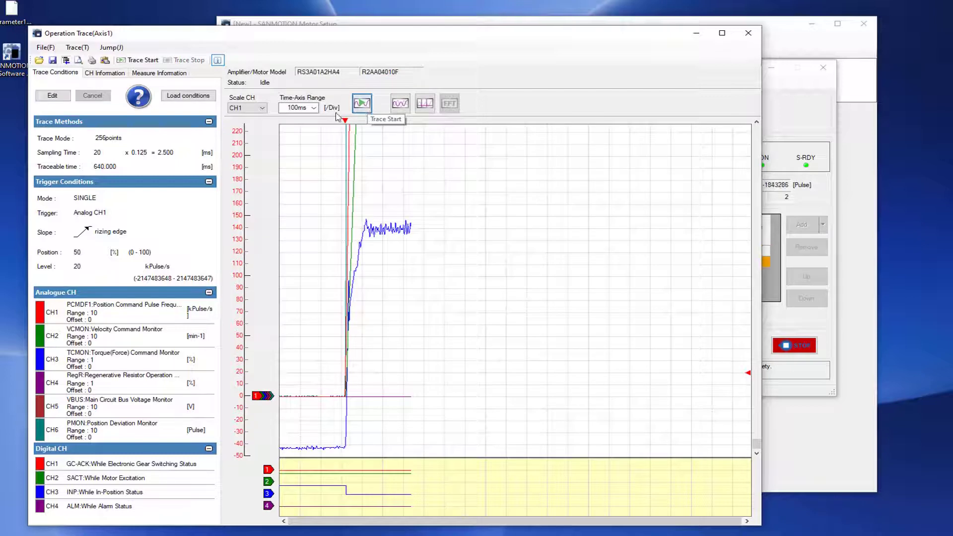
pyautogui.click(314, 108)
pyautogui.click(312, 118)
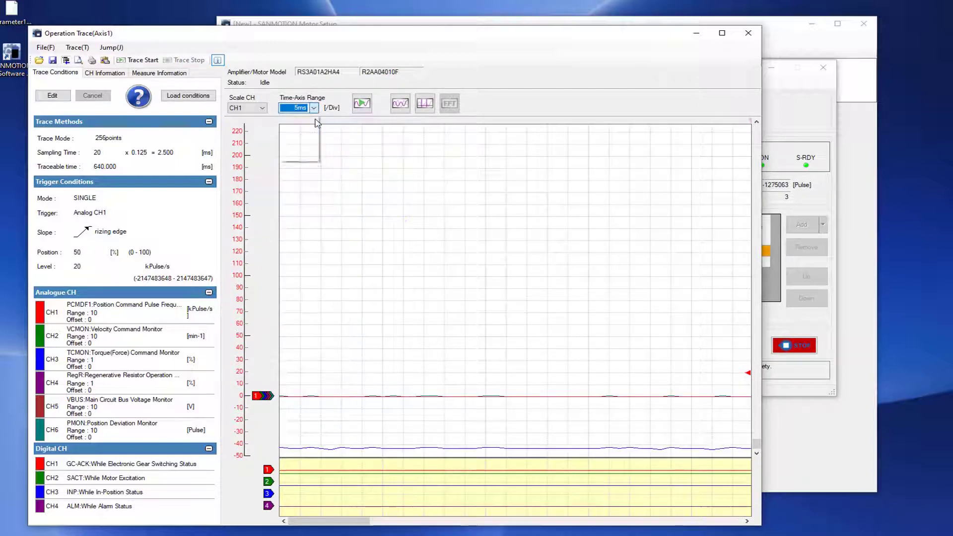
pyautogui.moveTo(314, 520); pyautogui.dragTo(538, 529)
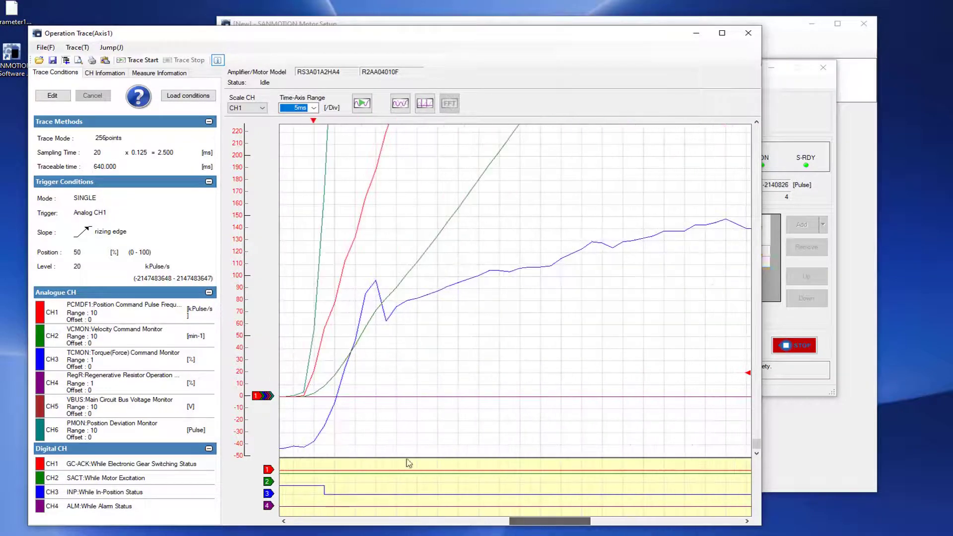
# Enable automatic range scaling for all six analogue channels, CH1 to CH6, of the recorded trace.
pyautogui.click(106, 78)
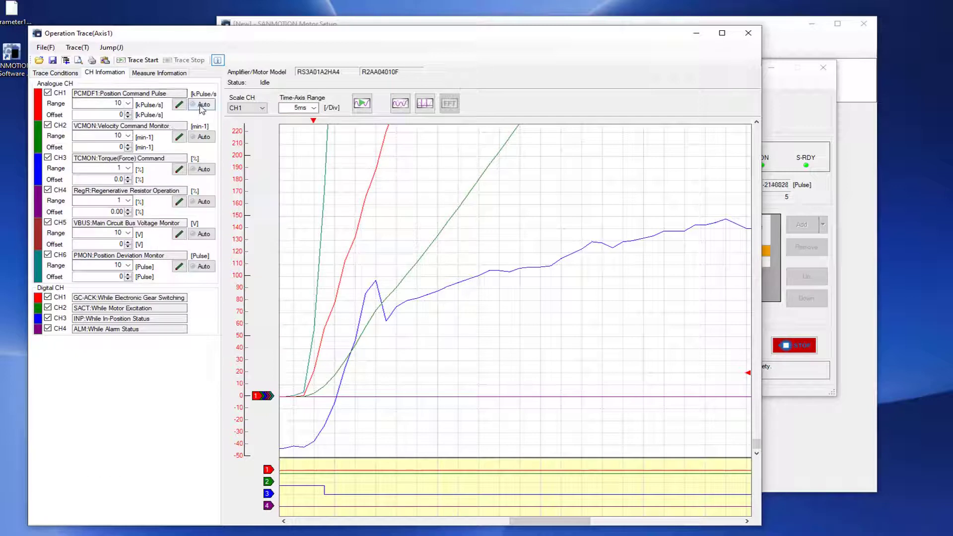
pyautogui.click(202, 104)
pyautogui.click(202, 137)
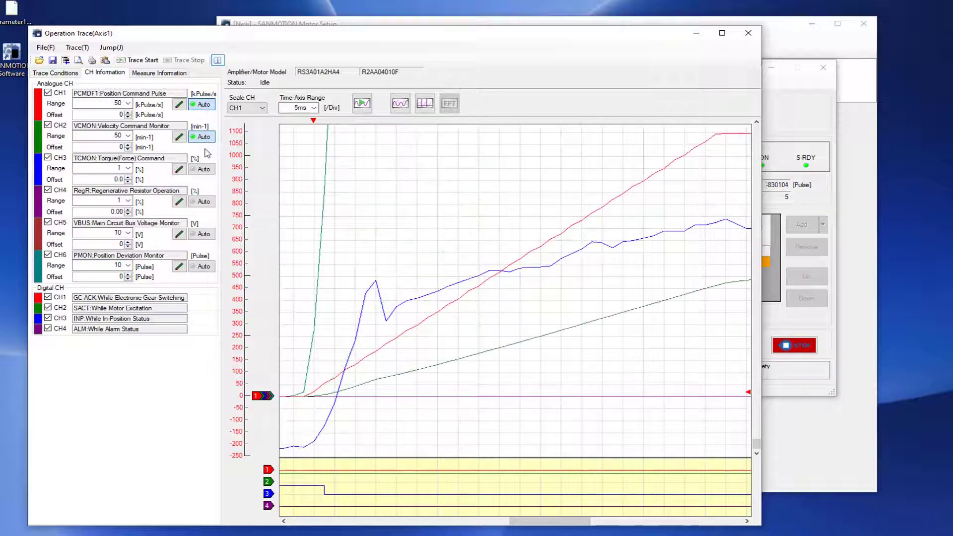
pyautogui.click(204, 170)
pyautogui.click(203, 202)
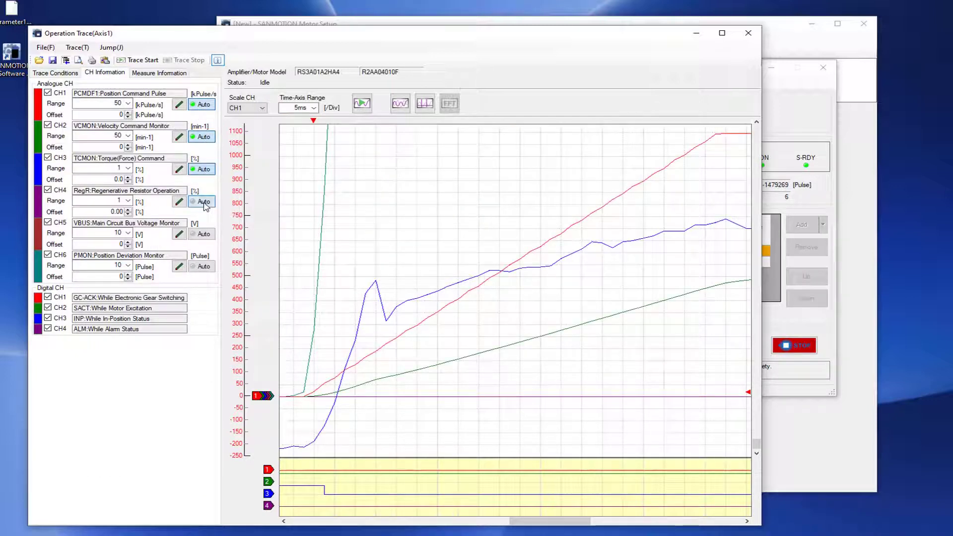
pyautogui.click(203, 235)
pyautogui.click(202, 266)
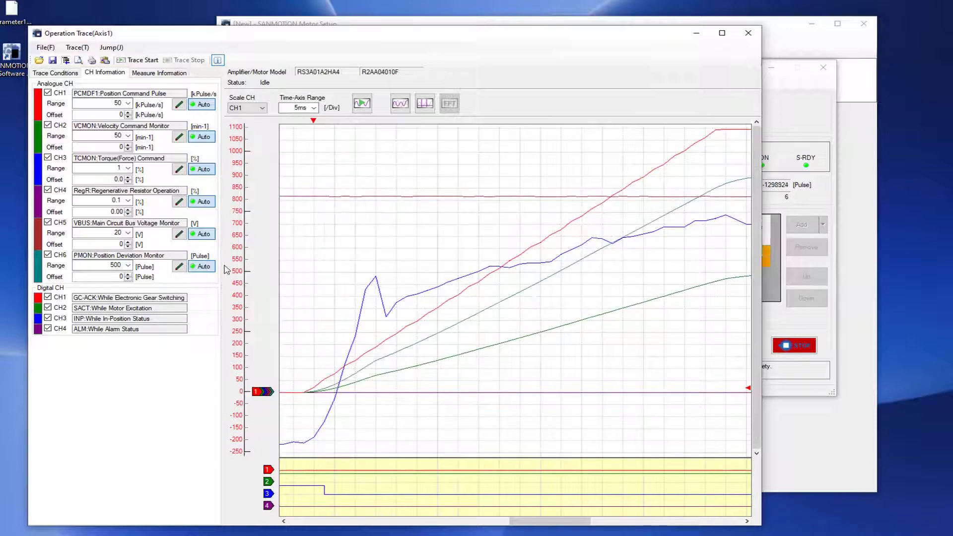
pyautogui.moveTo(536, 522)
pyautogui.mouseDown()
pyautogui.moveTo(668, 529)
pyautogui.moveTo(511, 534)
pyautogui.moveTo(526, 535)
pyautogui.mouseUp()
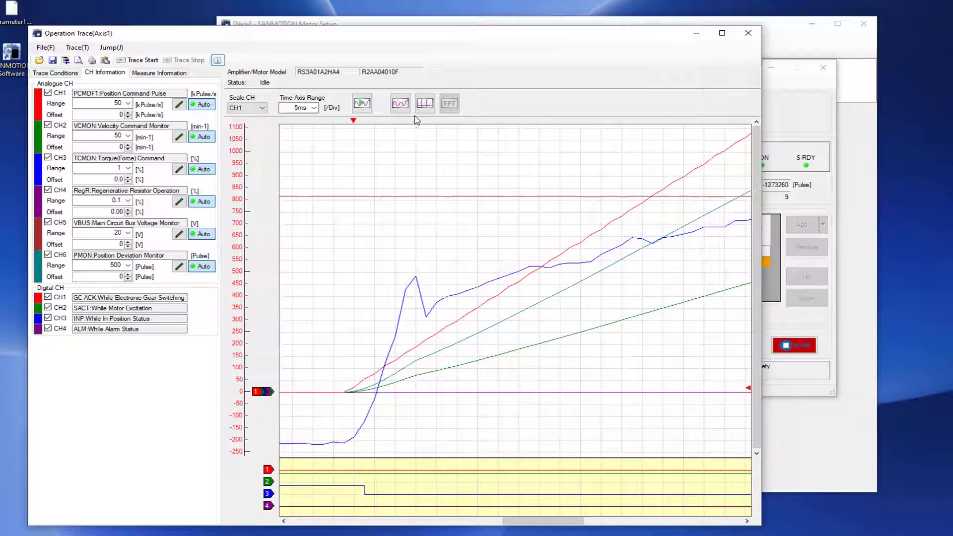
# Open the Operation Trace Cursor measurement and place the t-axis cursors at several points along the recorded waveforms to read the channel values.
pyautogui.click(425, 104)
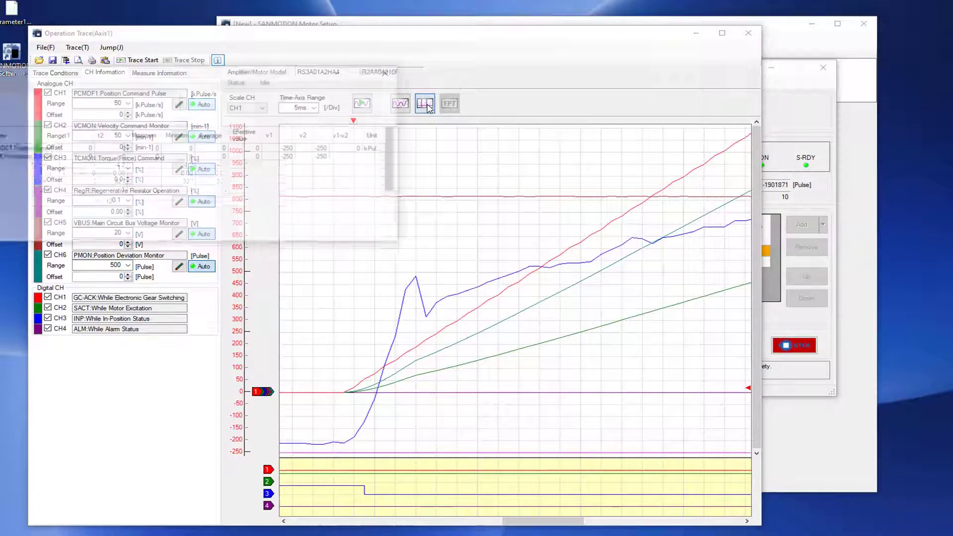
pyautogui.moveTo(312, 75)
pyautogui.mouseDown()
pyautogui.moveTo(464, 71)
pyautogui.moveTo(499, 56)
pyautogui.mouseUp()
pyautogui.click(663, 238)
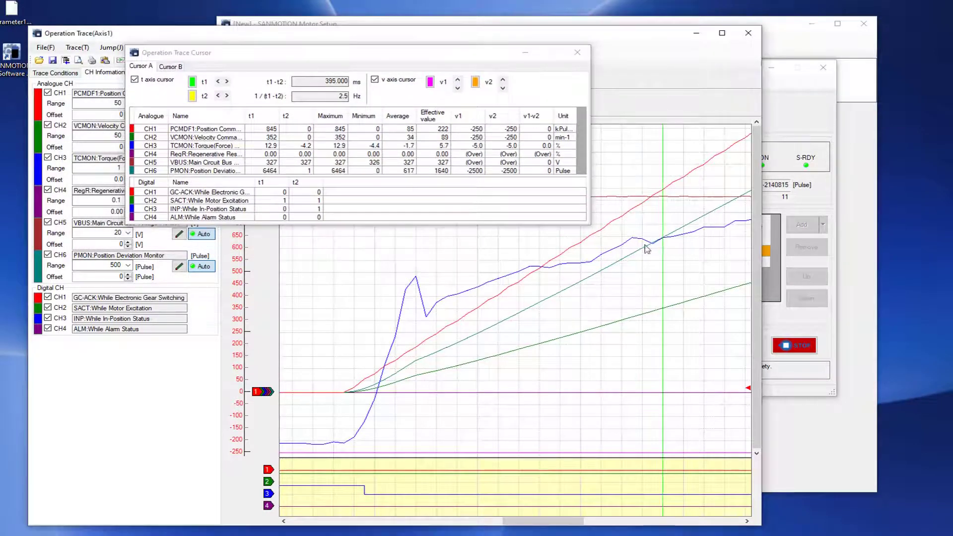
pyautogui.click(589, 276)
pyautogui.click(499, 267)
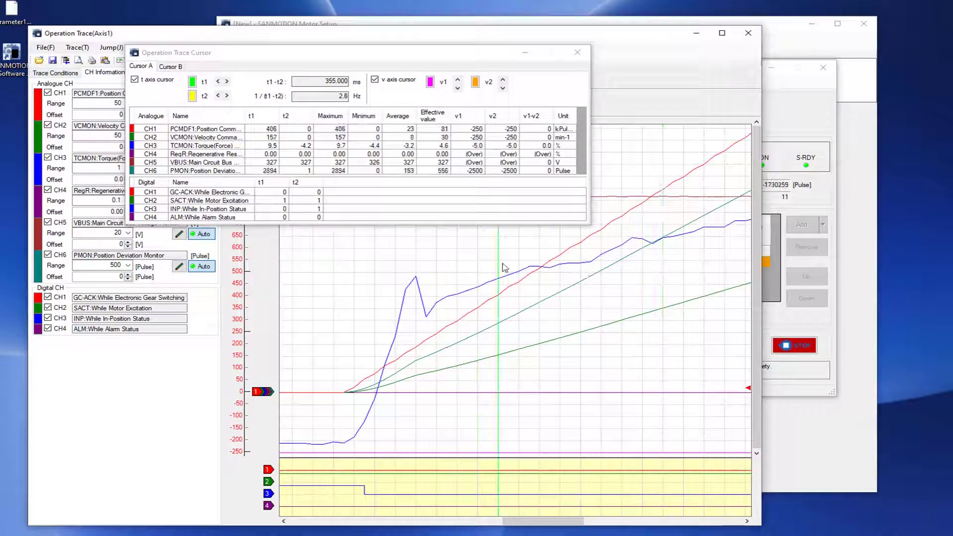
pyautogui.rightClick(684, 264)
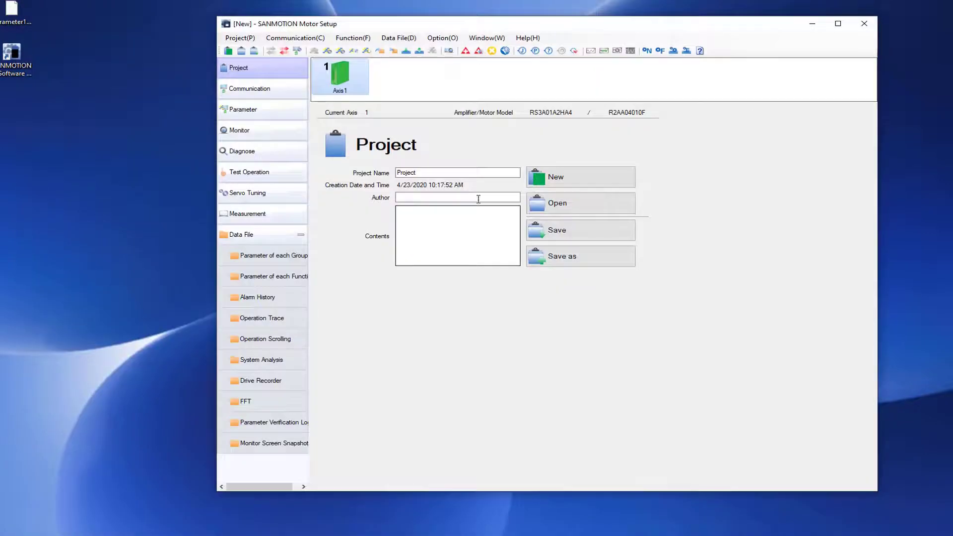
# Open the Monitor Display for Axis1 and enlarge its window to show more of the parameter list.
pyautogui.click(247, 130)
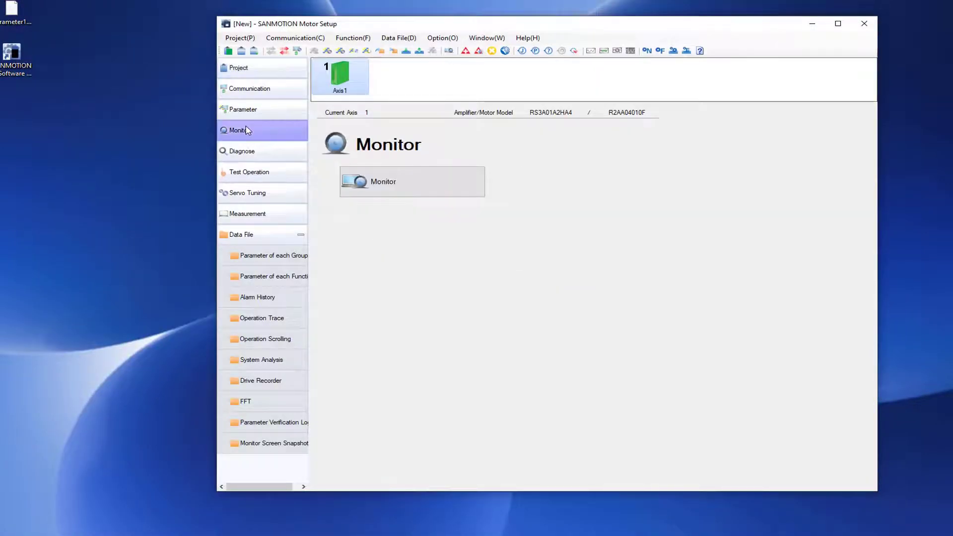
pyautogui.click(430, 187)
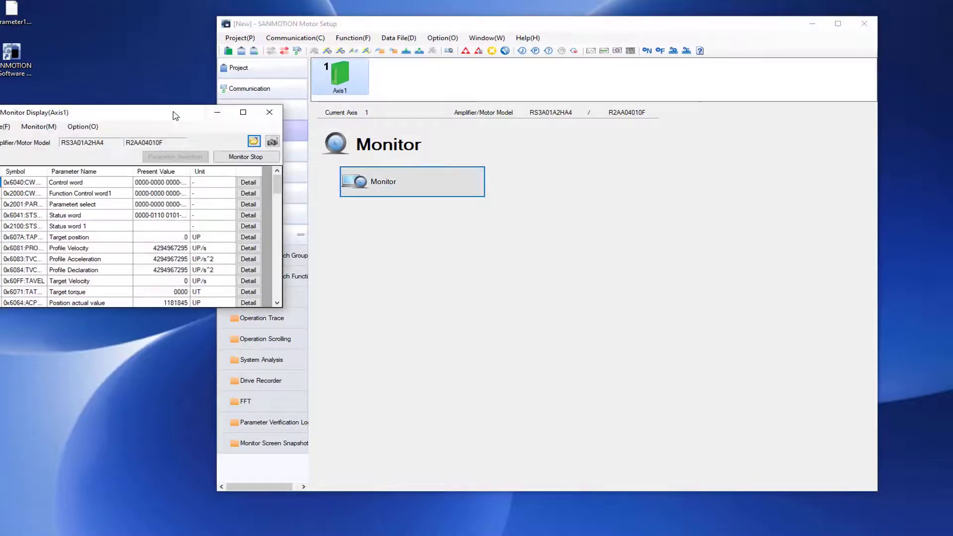
pyautogui.moveTo(176, 116); pyautogui.dragTo(266, 31)
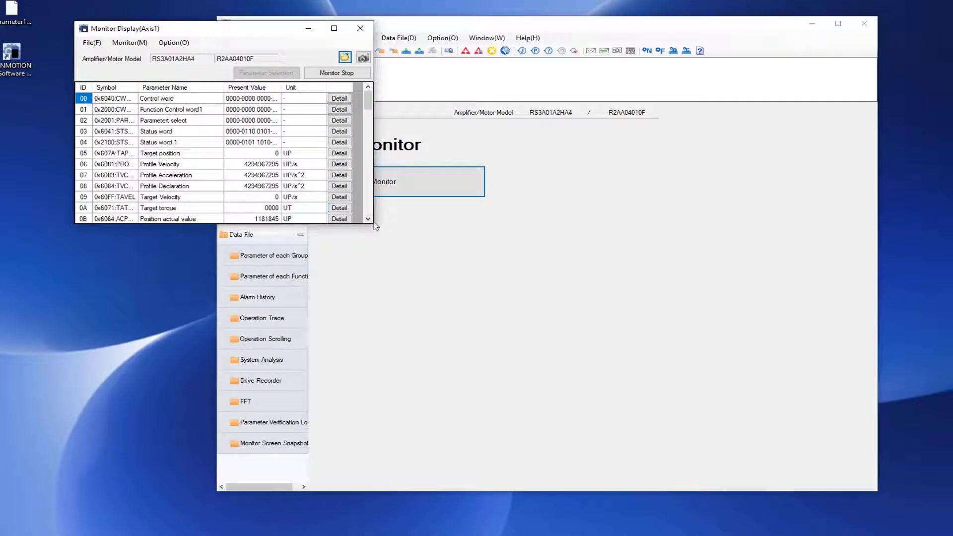
pyautogui.moveTo(372, 225); pyautogui.dragTo(664, 518)
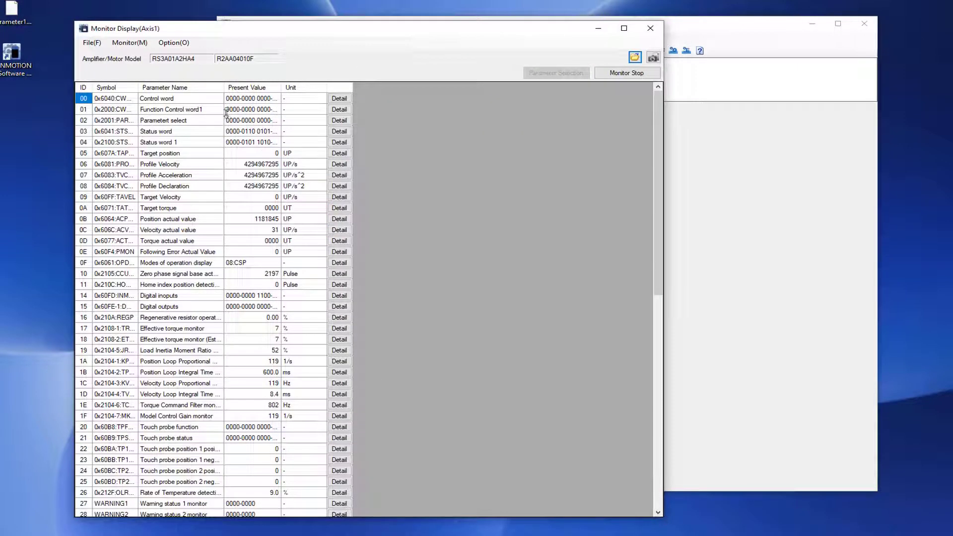
# Widen the Parameter Name, Present Value and Symbol columns of the Monitor Display so their full contents can be read.
pyautogui.doubleClick(224, 87)
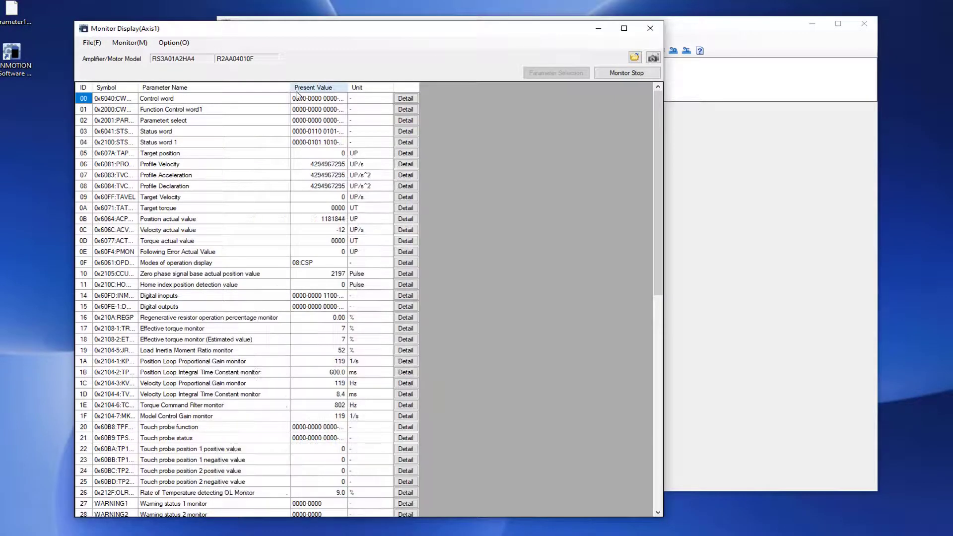
pyautogui.moveTo(352, 87); pyautogui.dragTo(418, 88)
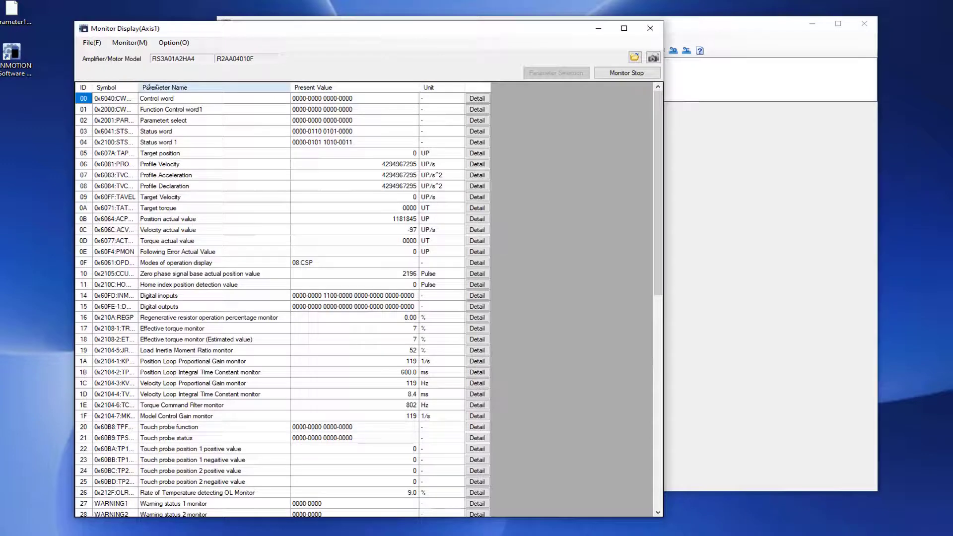
pyautogui.moveTo(139, 87); pyautogui.dragTo(194, 88)
pyautogui.moveTo(185, 34); pyautogui.dragTo(160, 34)
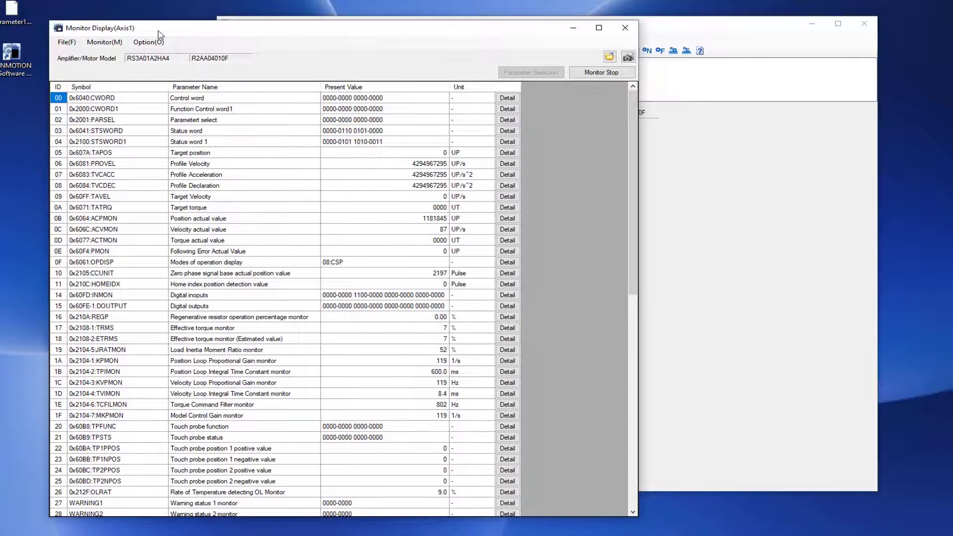
pyautogui.moveTo(631, 161)
pyautogui.mouseDown()
pyautogui.moveTo(635, 403)
pyautogui.moveTo(646, 248)
pyautogui.moveTo(638, 149)
pyautogui.mouseUp()
pyautogui.moveTo(632, 109); pyautogui.dragTo(632, 109)
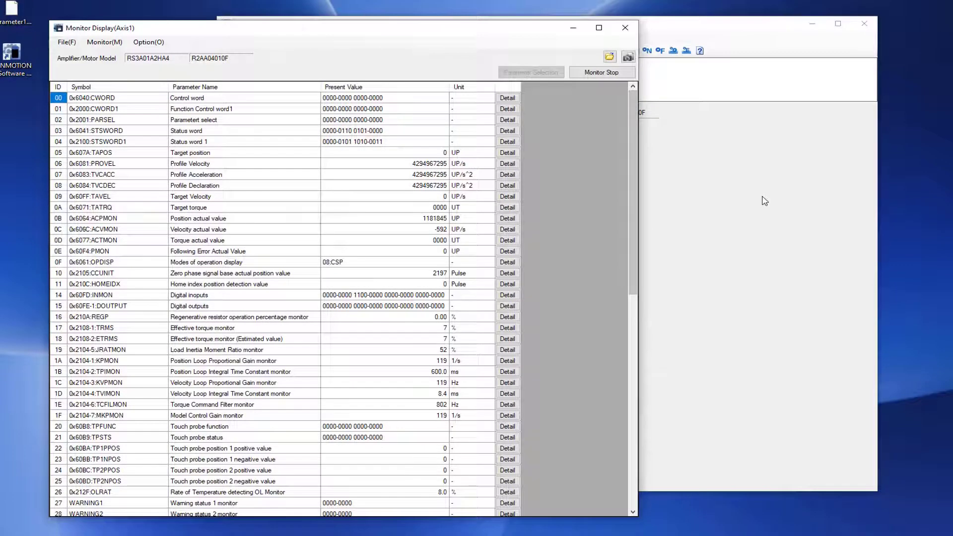
# Open the JOG Operation test for Axis1 and set its stop method to stop when a stop button is pushed.
pyautogui.click(765, 200)
pyautogui.click(291, 173)
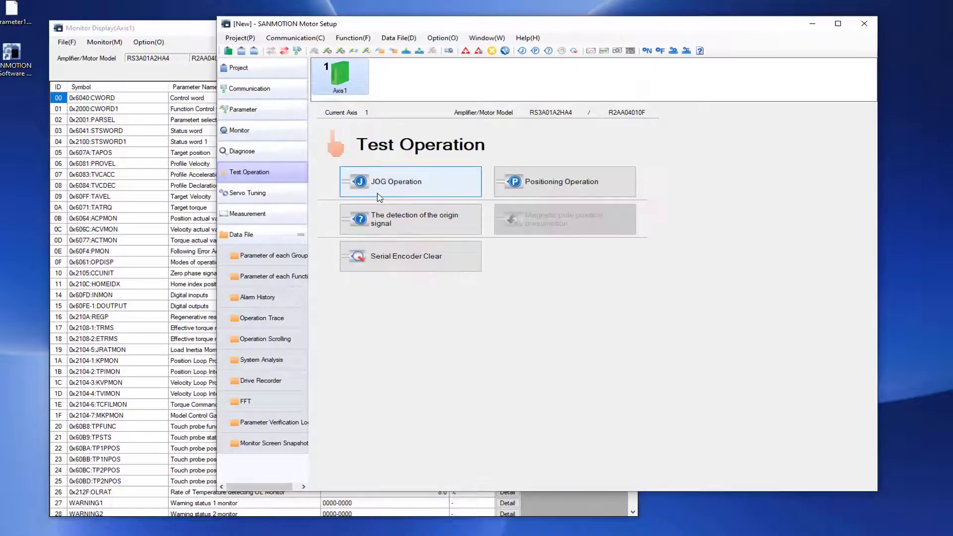
pyautogui.click(389, 196)
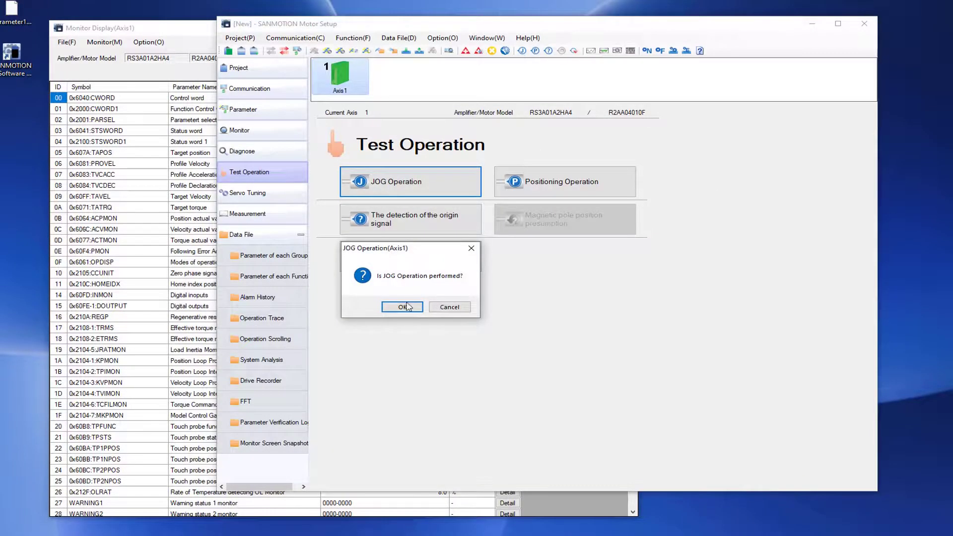
pyautogui.click(407, 306)
pyautogui.moveTo(203, 130); pyautogui.dragTo(666, 84)
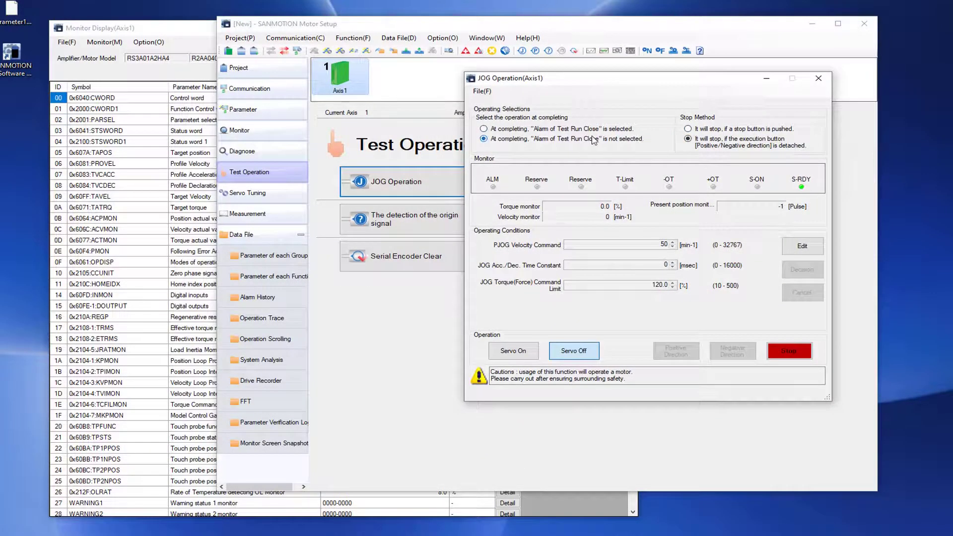
pyautogui.click(689, 129)
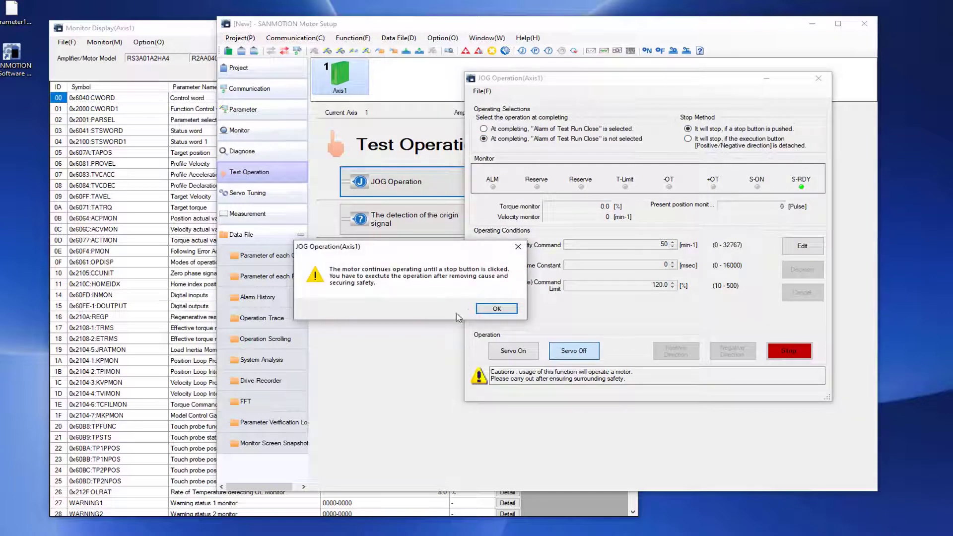
pyautogui.click(497, 308)
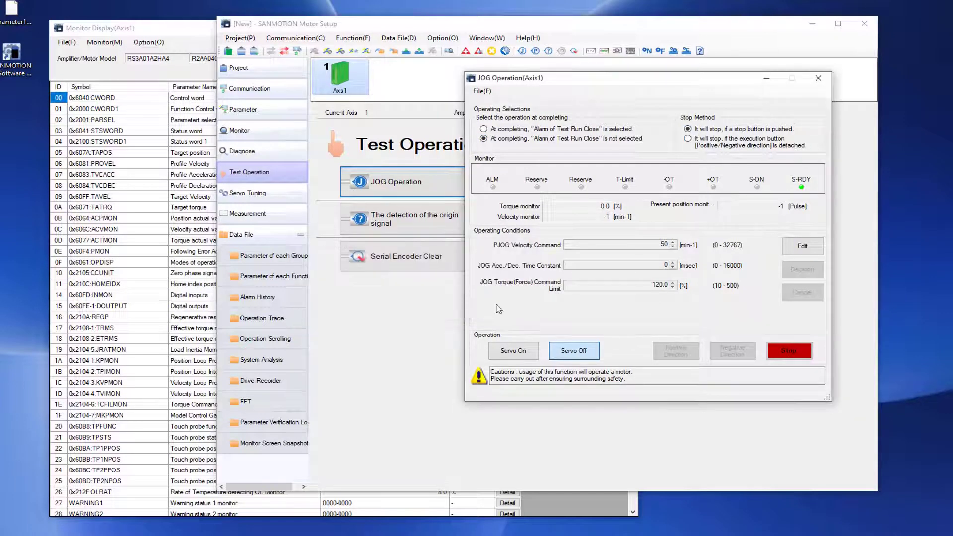
# Turn the servo on and jog the motor in the positive direction, checking the live Monitor Display values before stopping it.
pyautogui.click(523, 354)
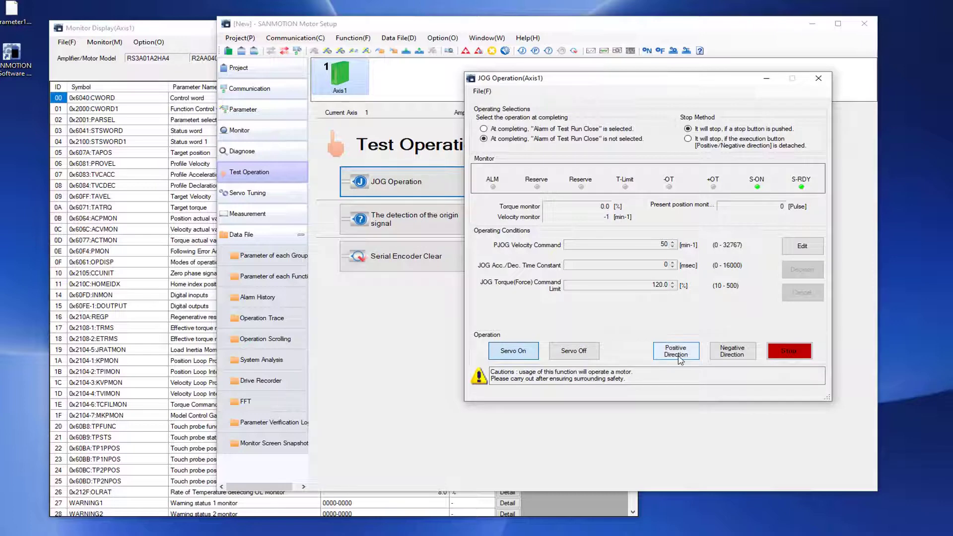
pyautogui.click(678, 353)
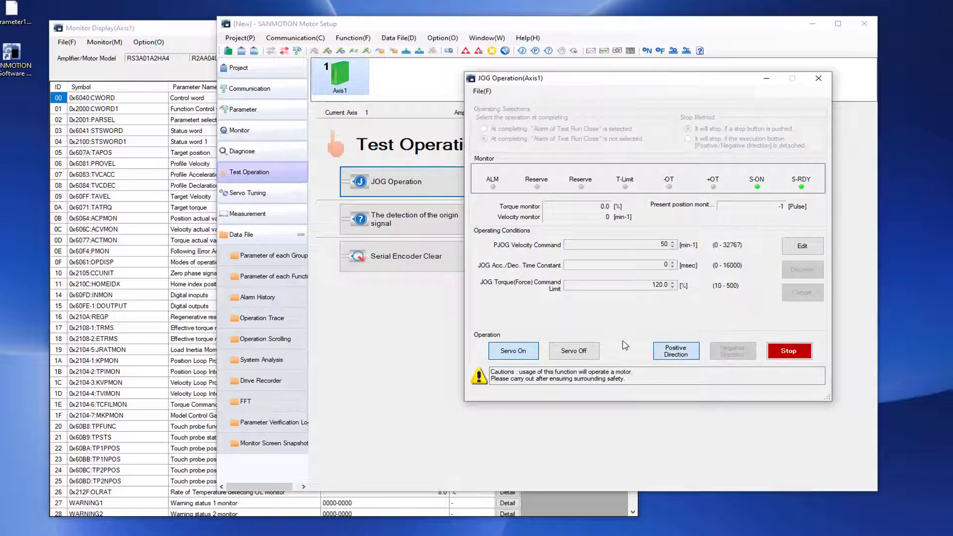
pyautogui.click(182, 30)
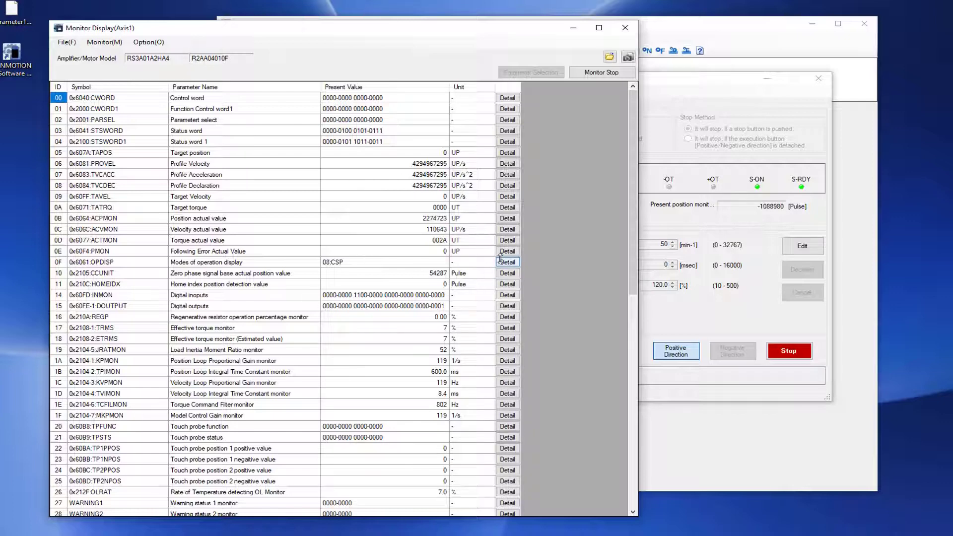
pyautogui.click(671, 81)
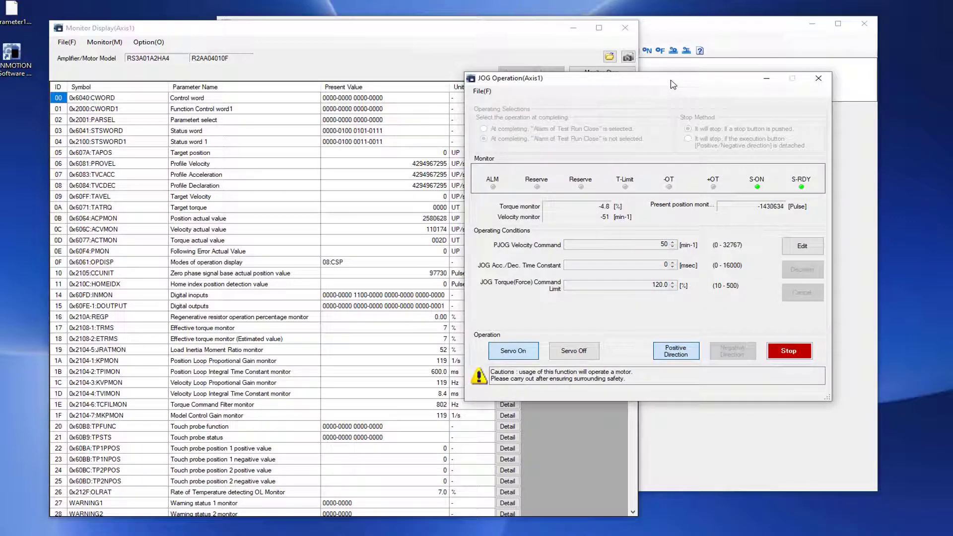
pyautogui.click(783, 357)
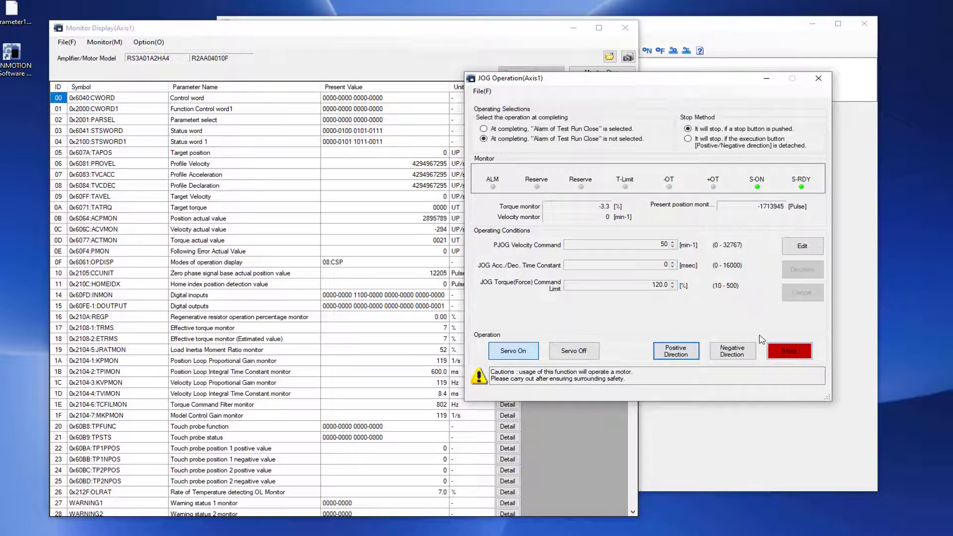